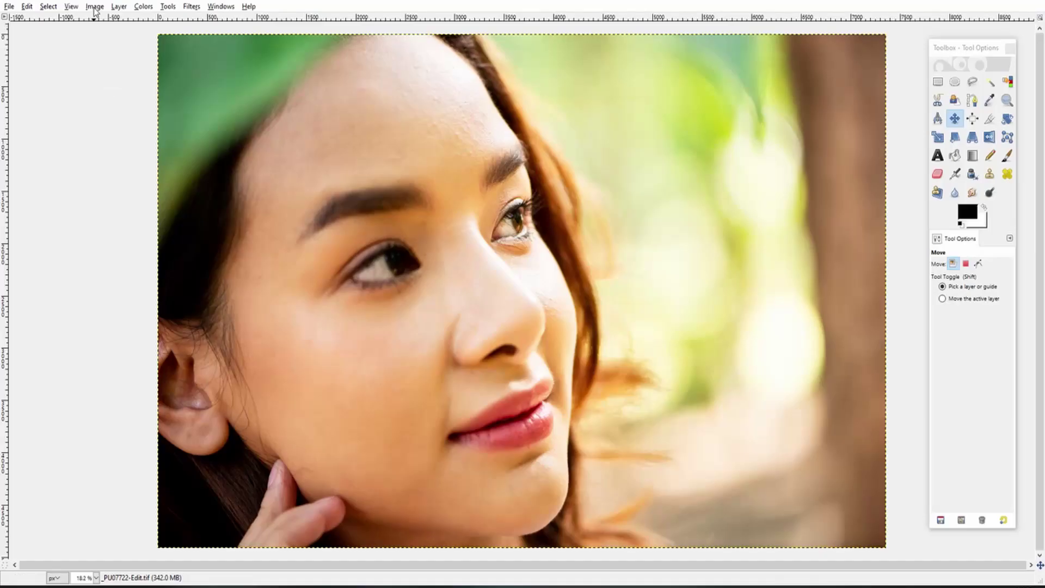
Open the Scale Image dialog for the 7360 × 4912 portrait photo.
click(95, 8)
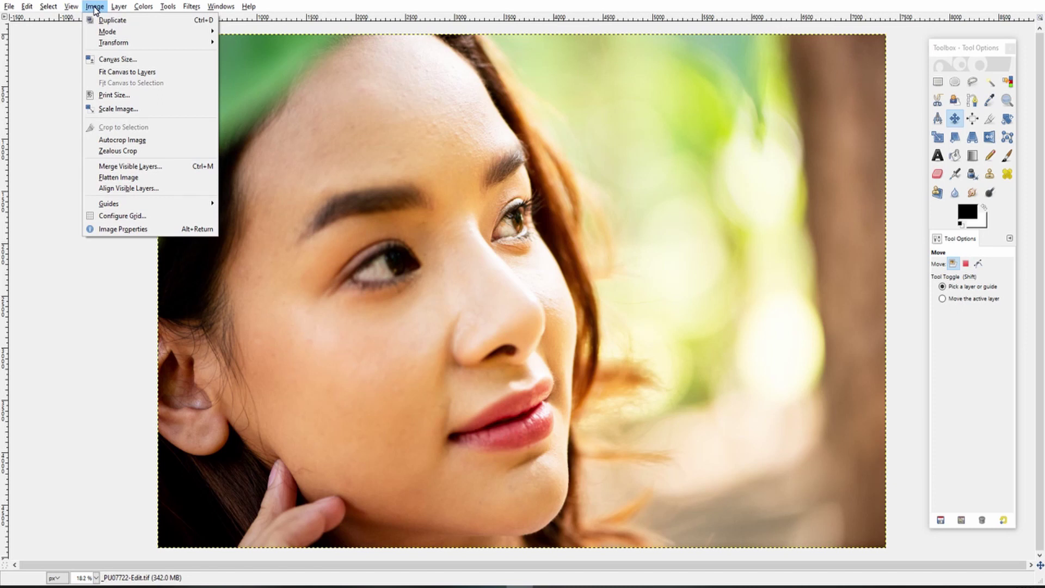
click(195, 110)
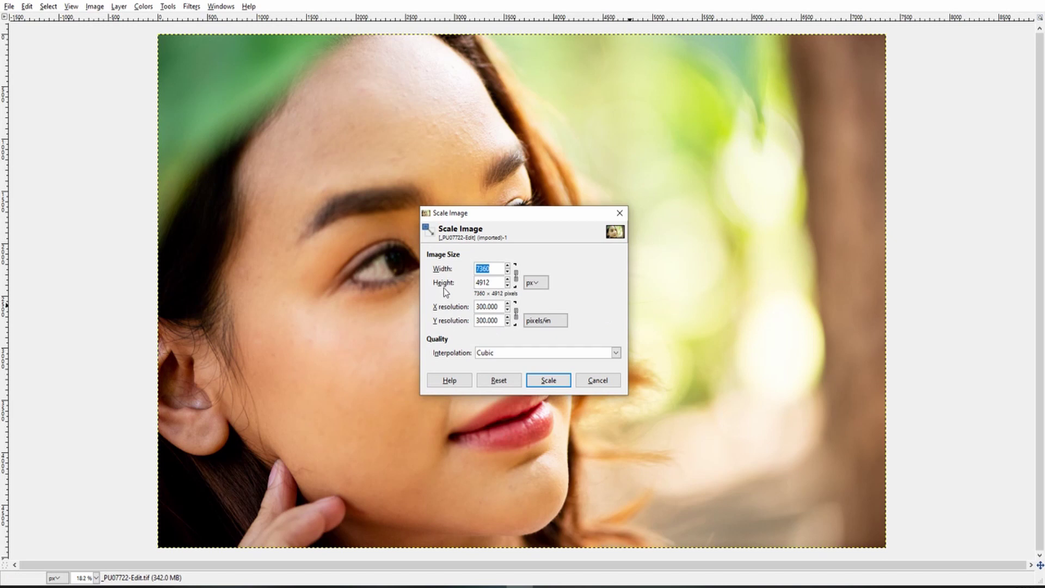
text(1000)
Scale the portrait to 1000 × 667 pixels at 72 ppi X resolution.
double_click(493, 306)
drag(493, 307, 477, 306)
text(72)
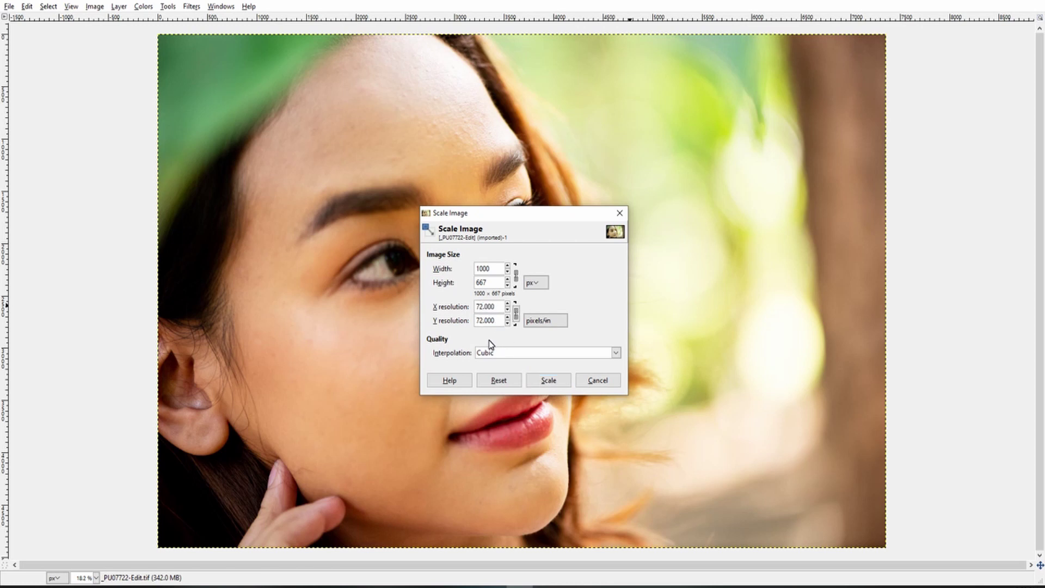
click(551, 382)
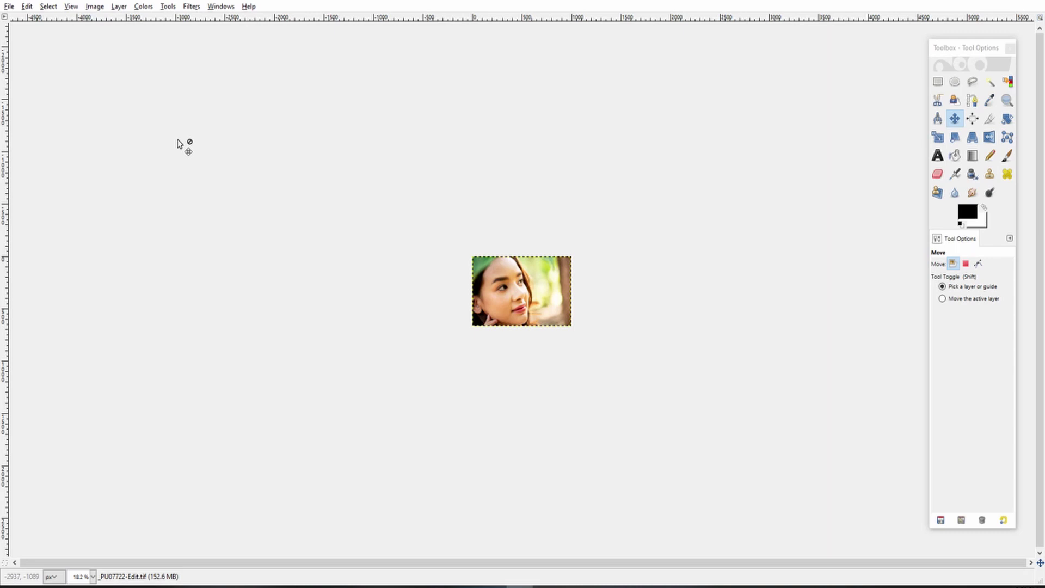
Open the Export As dialog for the resized portrait, targeting the Desktop.
click(9, 7)
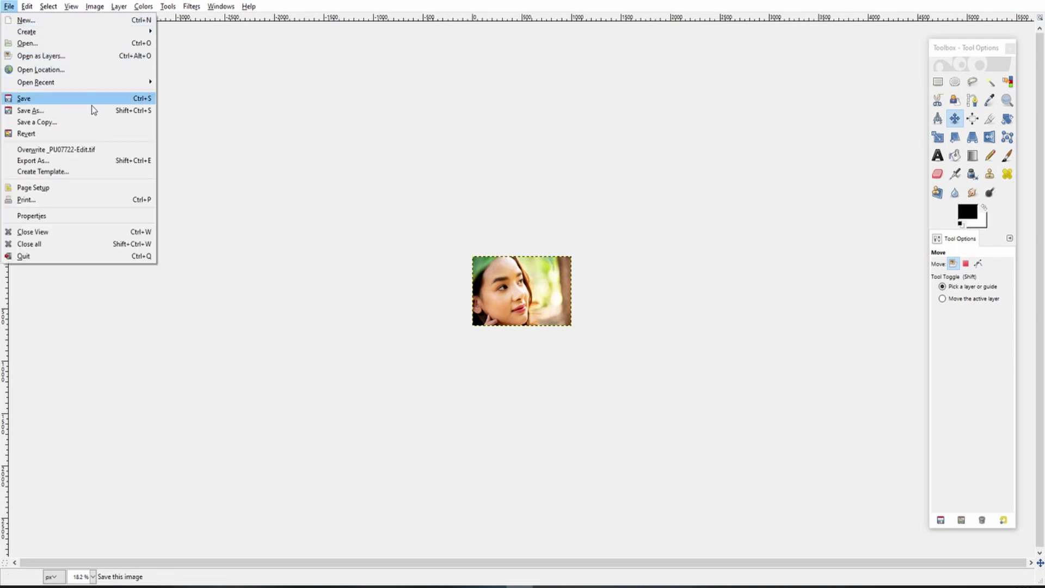
click(143, 163)
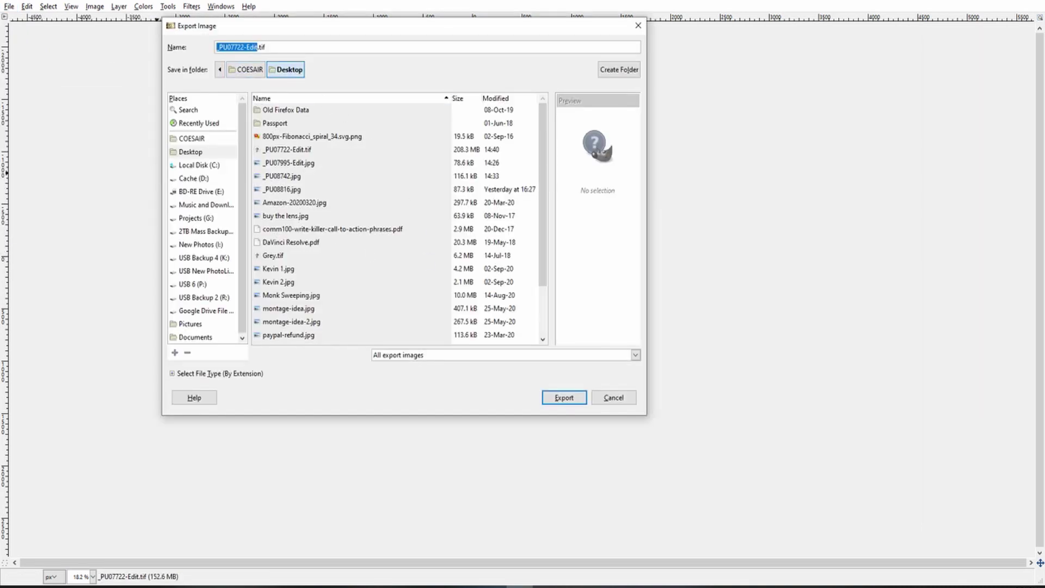
Choose JPEG image as the export file type so the name ends in .jpg.
click(197, 373)
scroll(244, 351, down, 3)
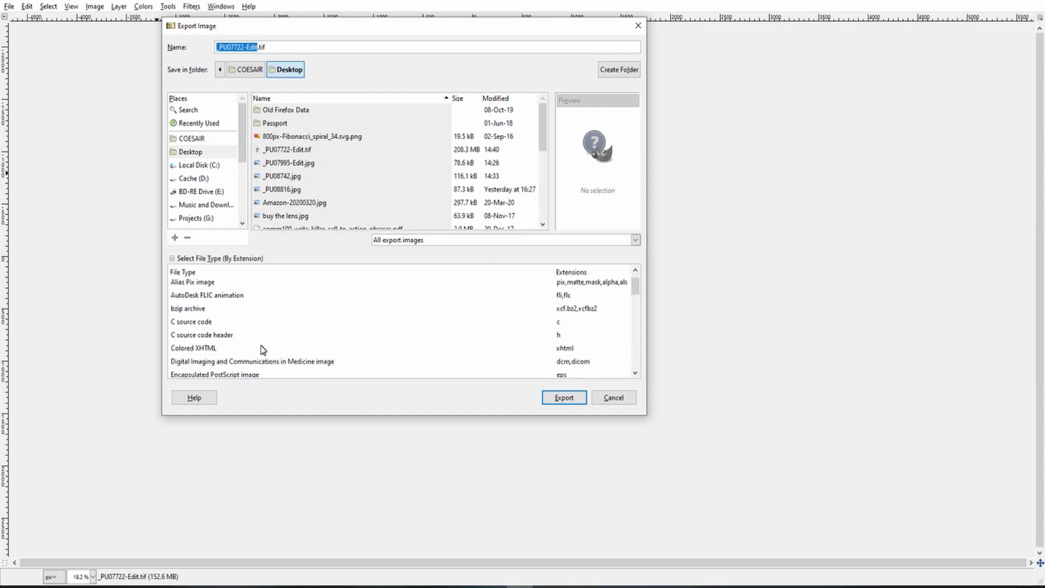
scroll(263, 350, down, 2)
scroll(263, 350, down, 2)
scroll(264, 350, down, 3)
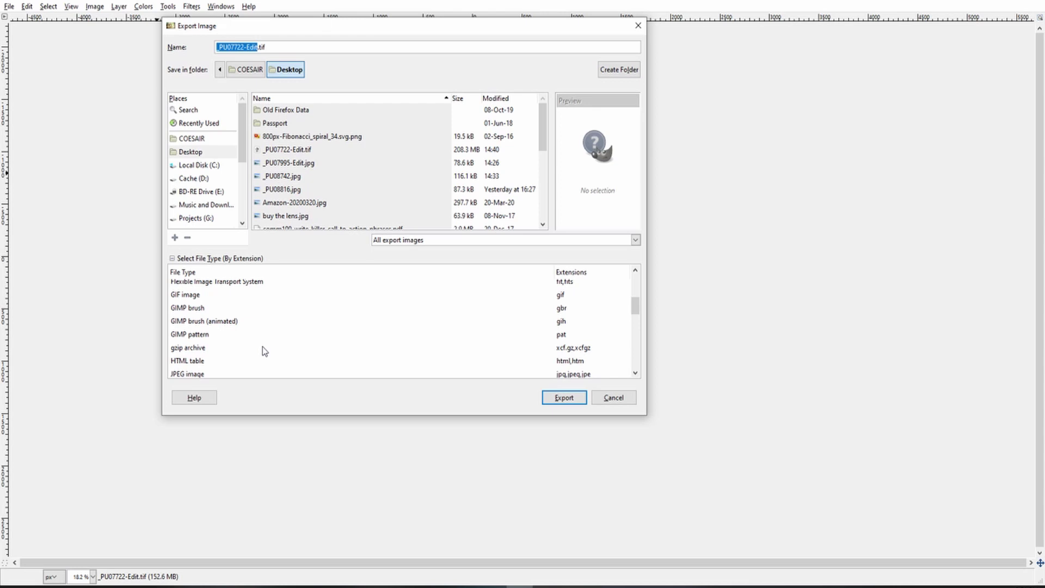
scroll(263, 350, down, 2)
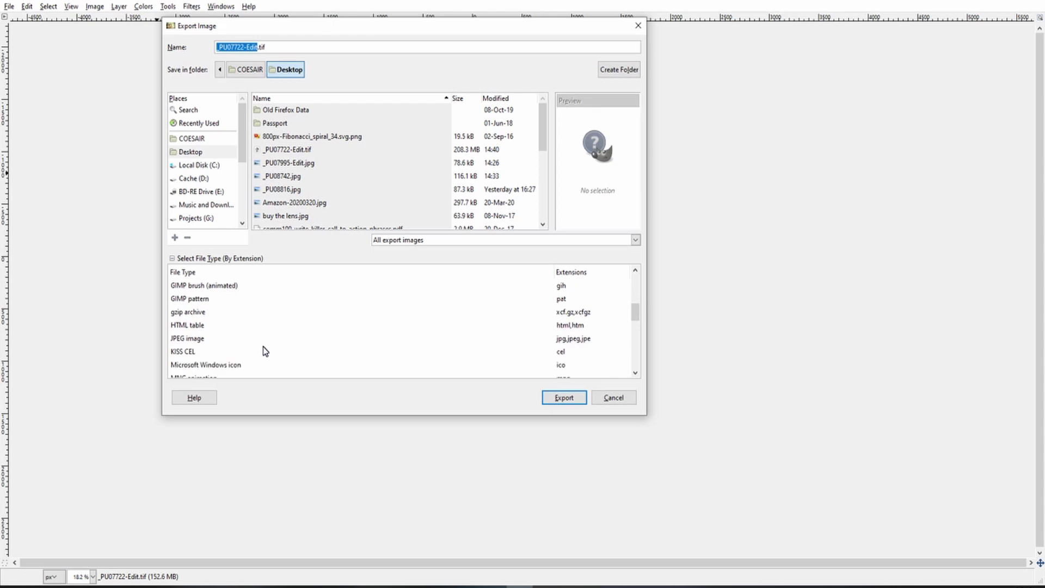
click(200, 338)
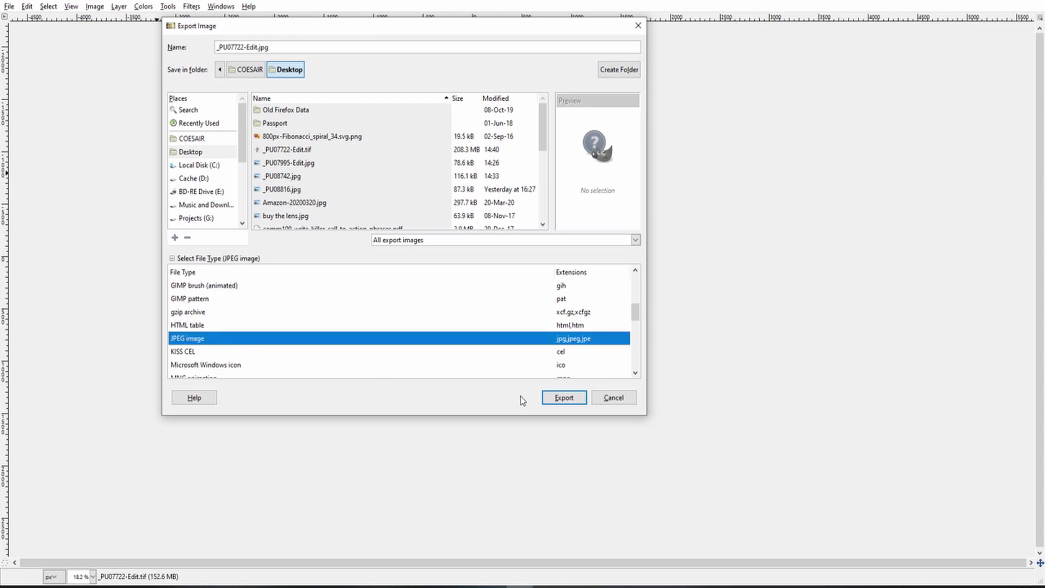
Export the portrait to the Desktop as a JPEG with quality lowered from 90 to 50.
click(566, 398)
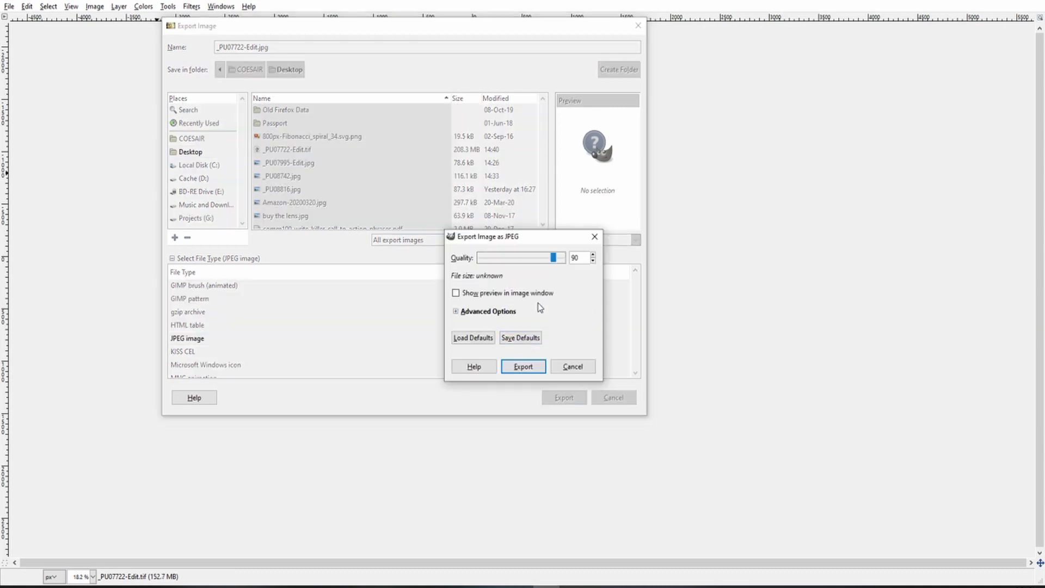
double_click(575, 258)
text(50)
key(Tab)
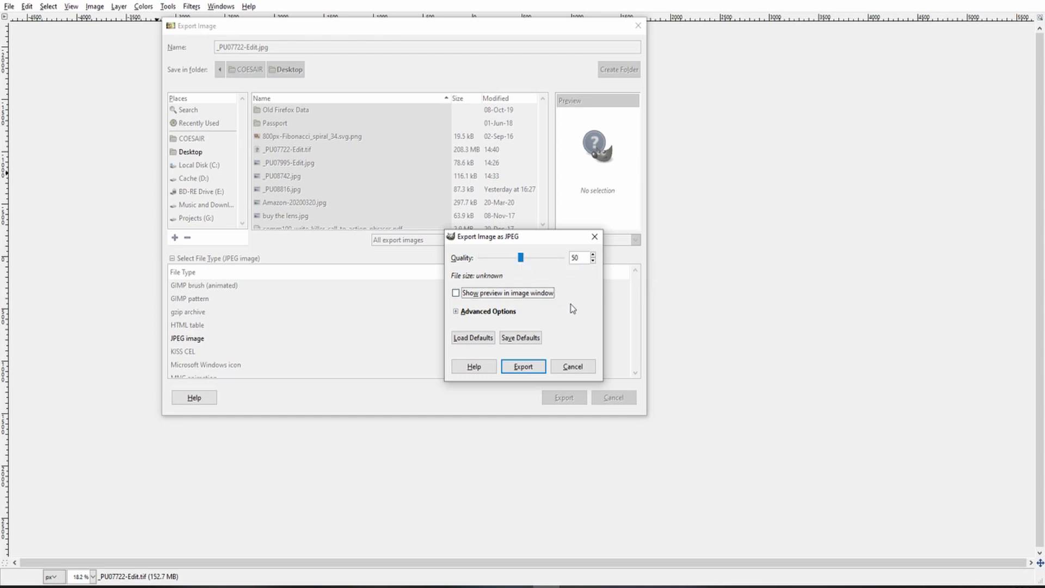
click(529, 369)
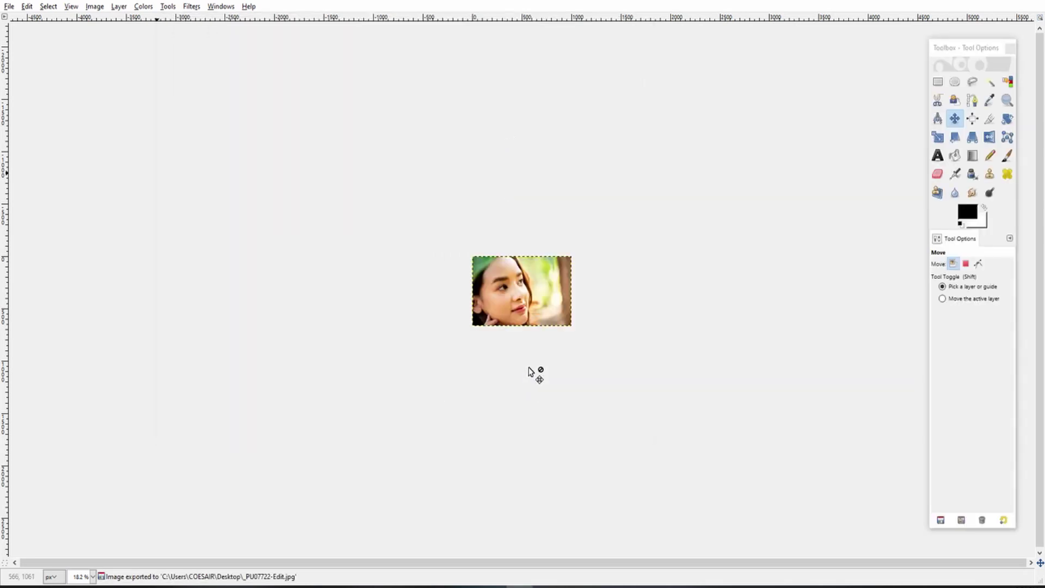